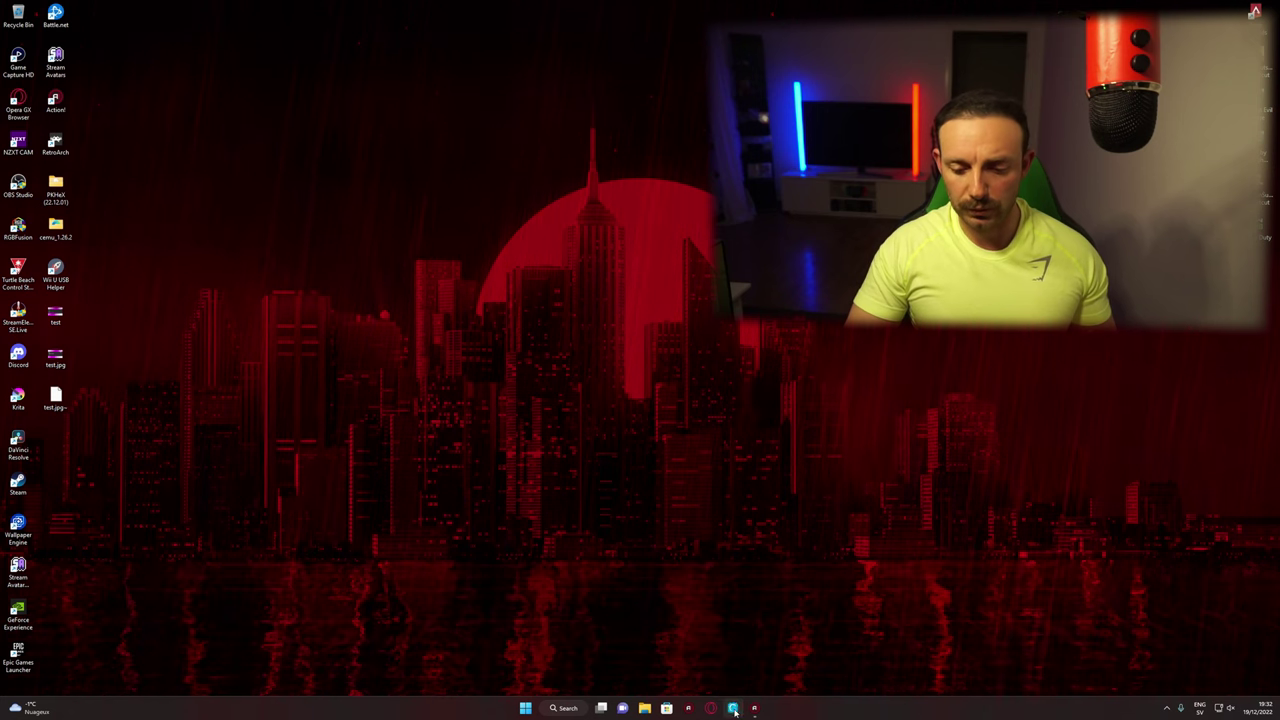
Clear the Controller 1 mappings in the input settings and name its profile Emugaming
{"action": "left_click_drag", "start_coordinate": [451, 166], "coordinate": [662, 167]}
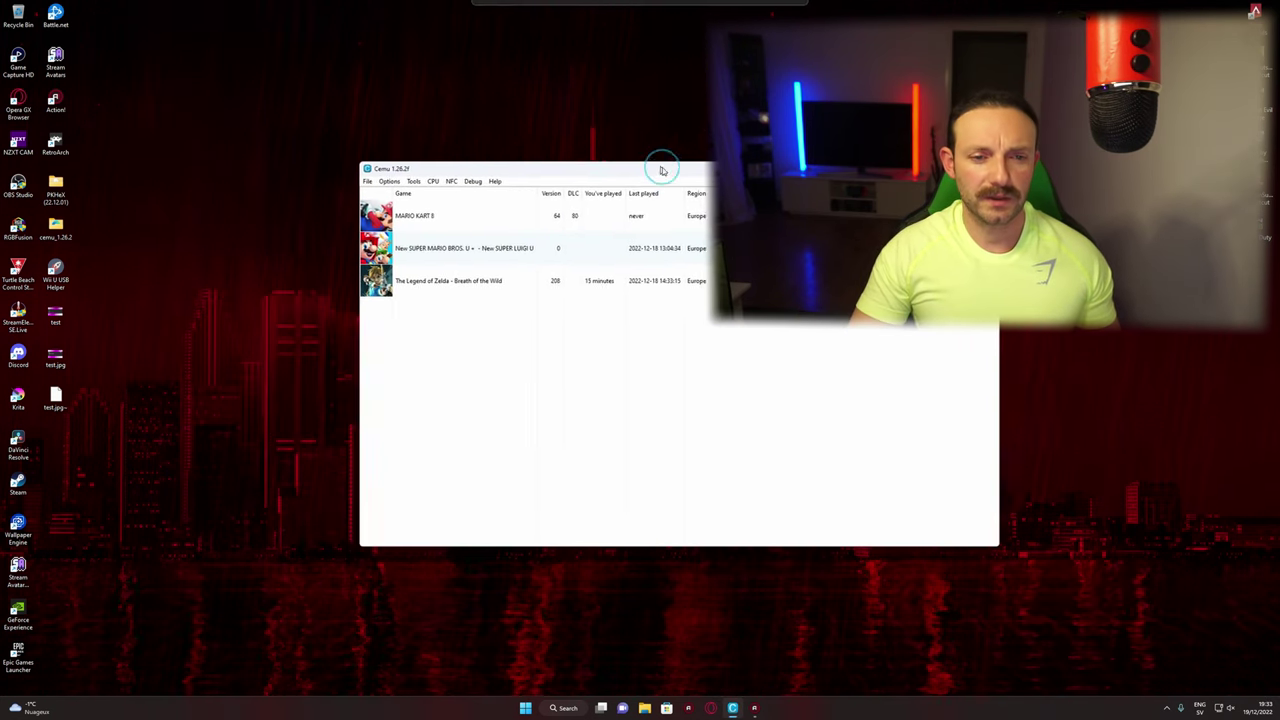
{"action": "left_click", "coordinate": [394, 183]}
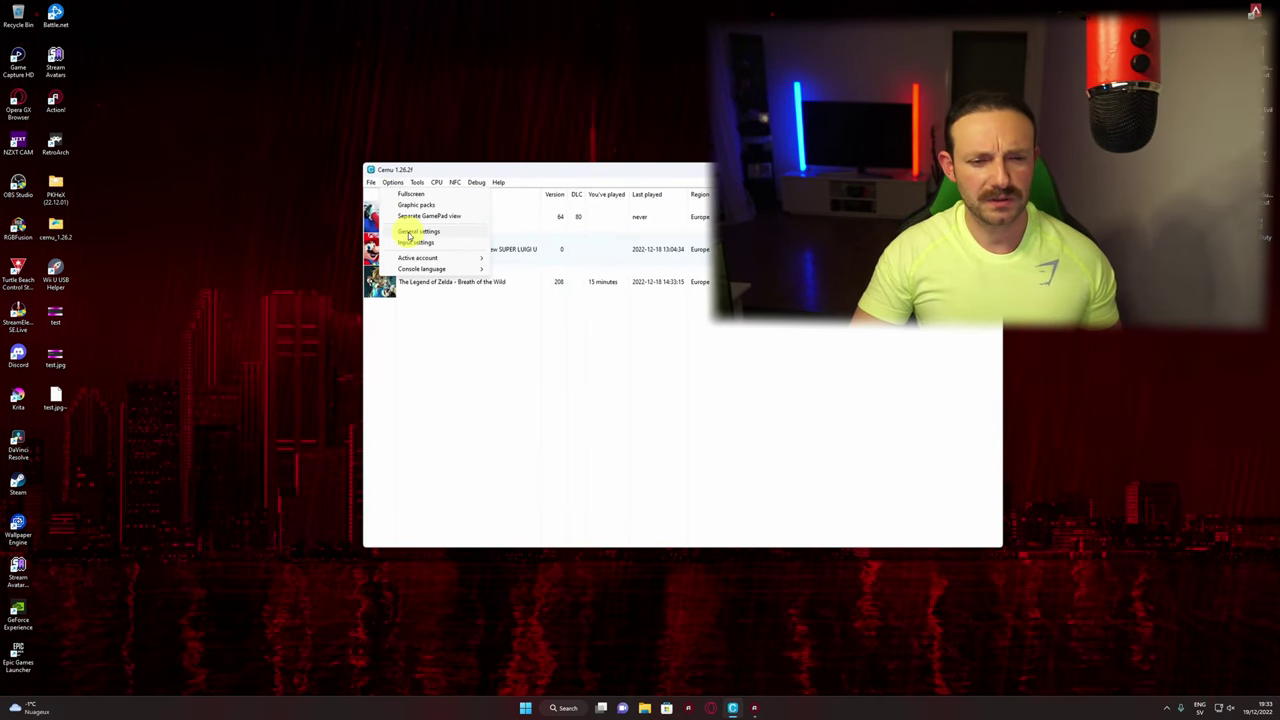
{"action": "left_click", "coordinate": [414, 243]}
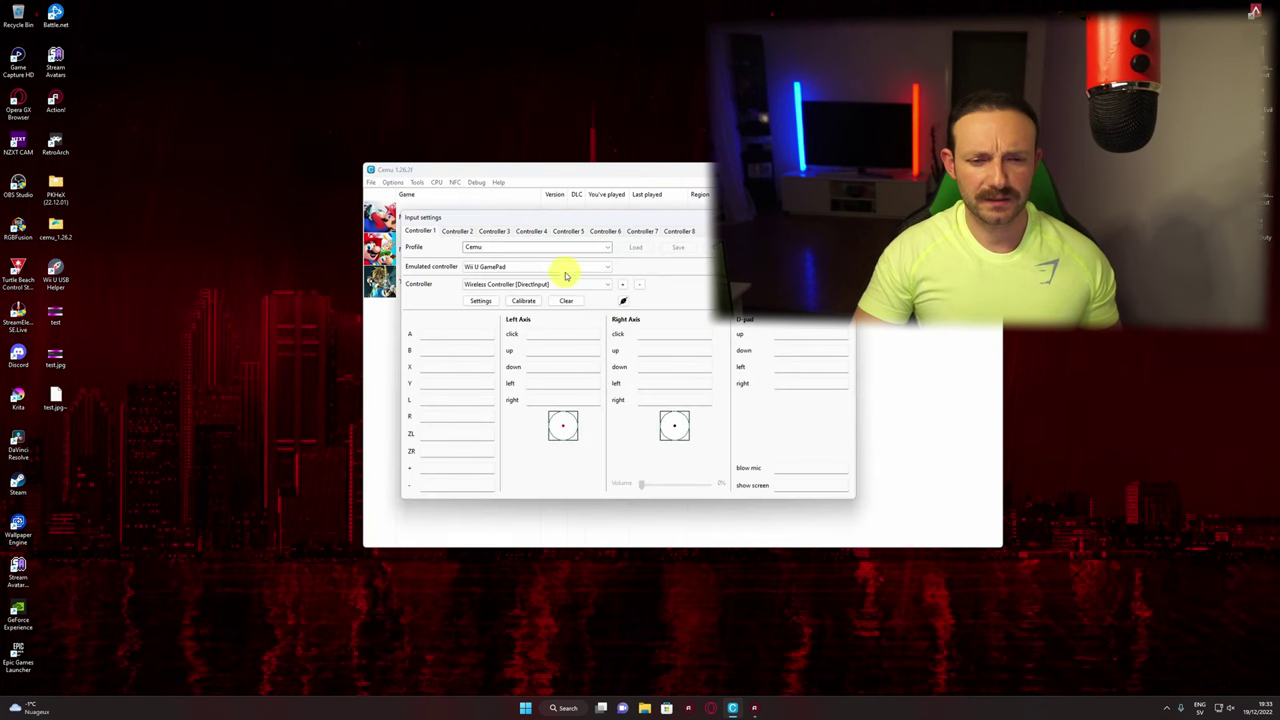
{"action": "left_click", "coordinate": [517, 246]}
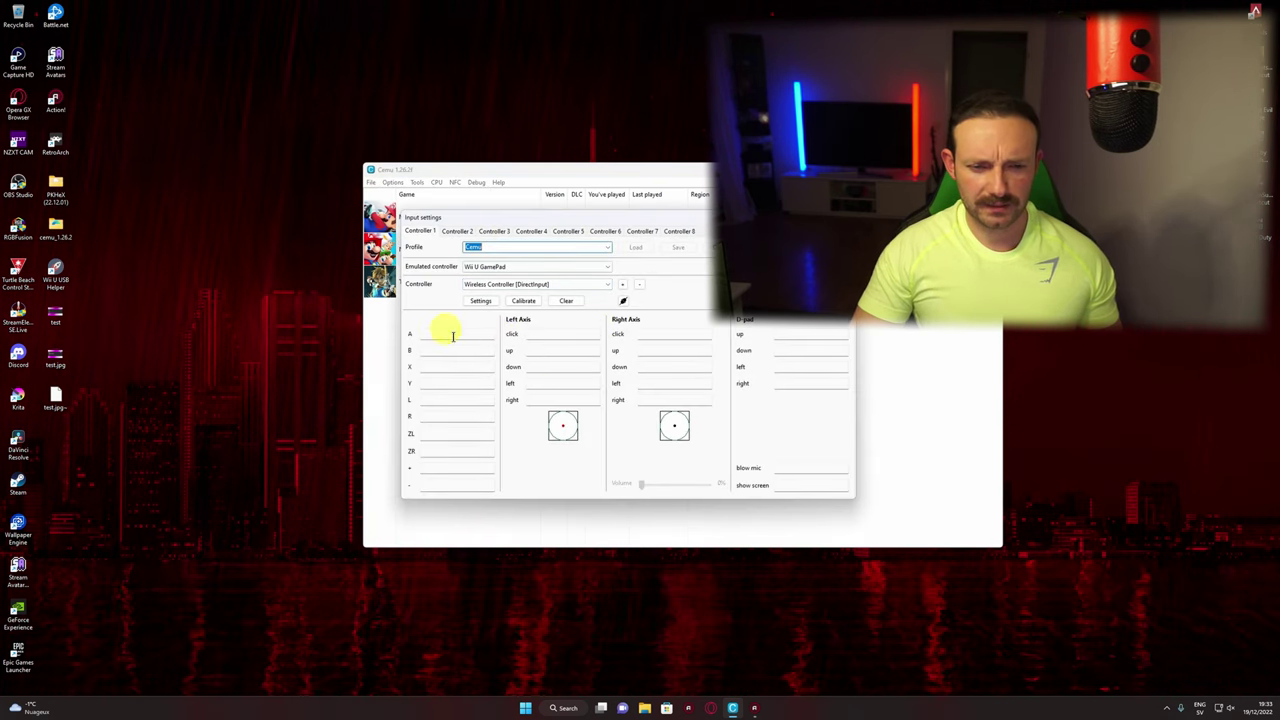
{"action": "left_click", "coordinate": [566, 301]}
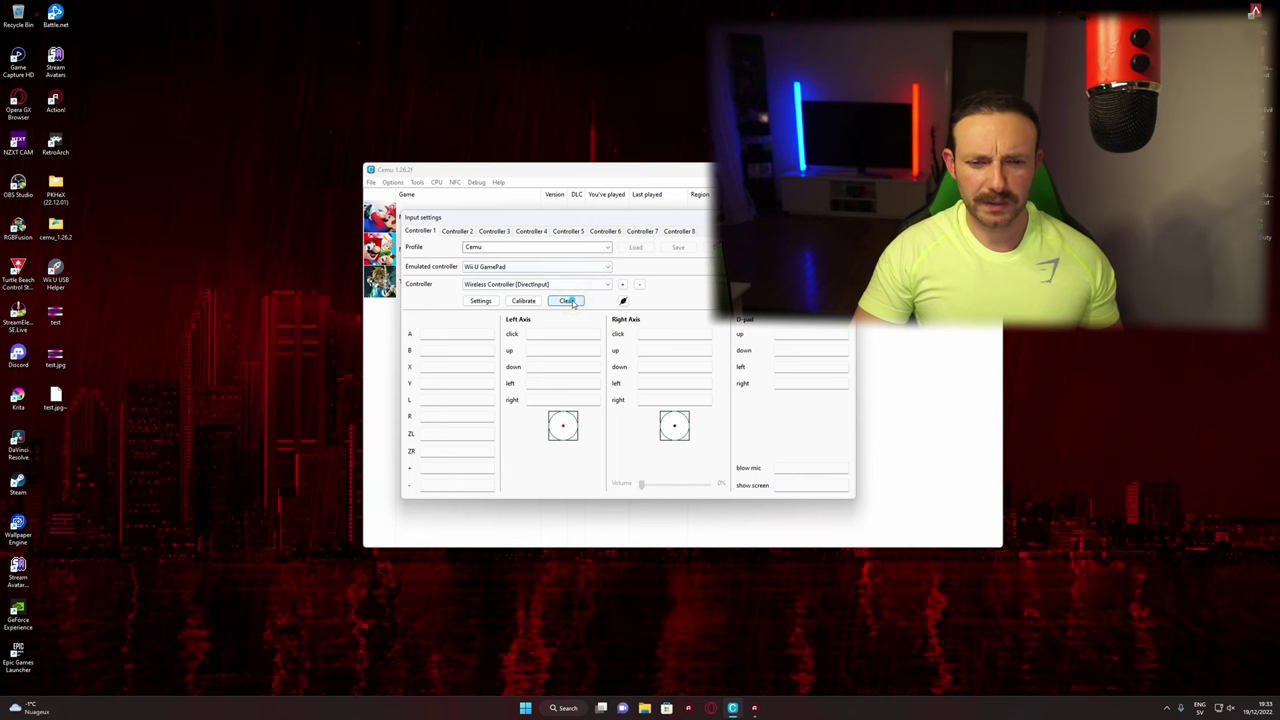
{"action": "left_click", "coordinate": [494, 245]}
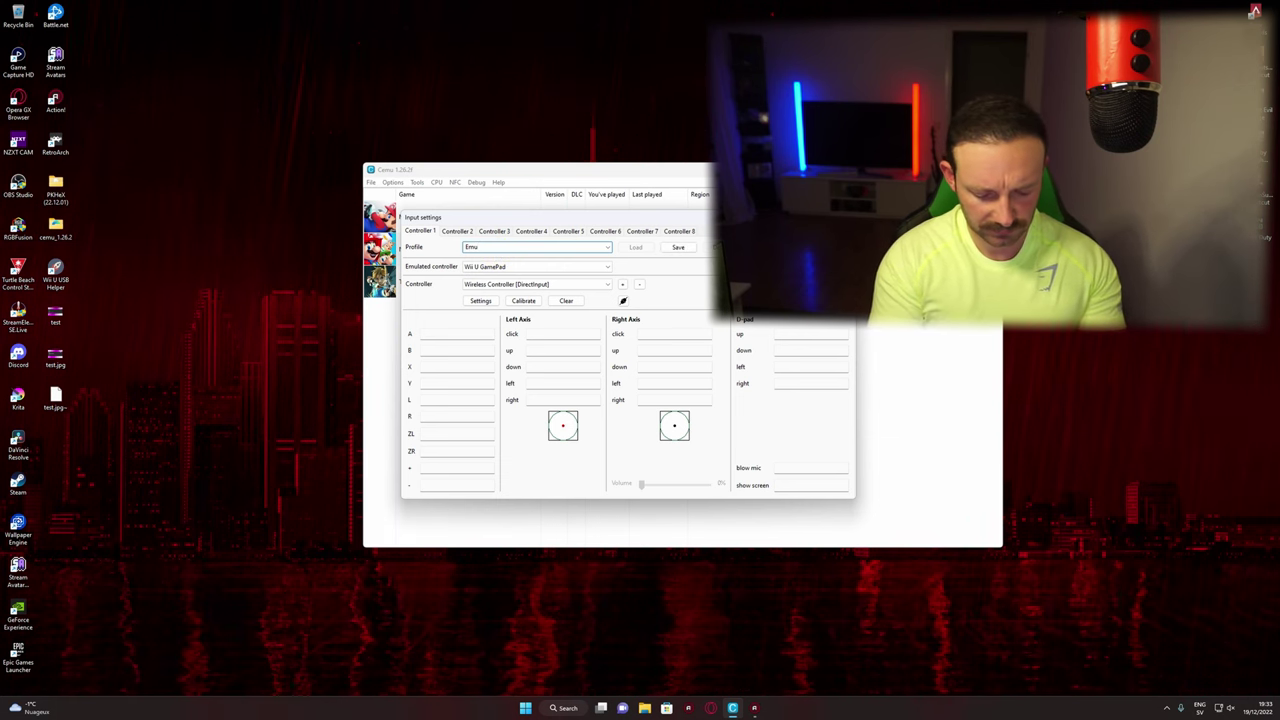
{"action": "type", "text": "gaming"}
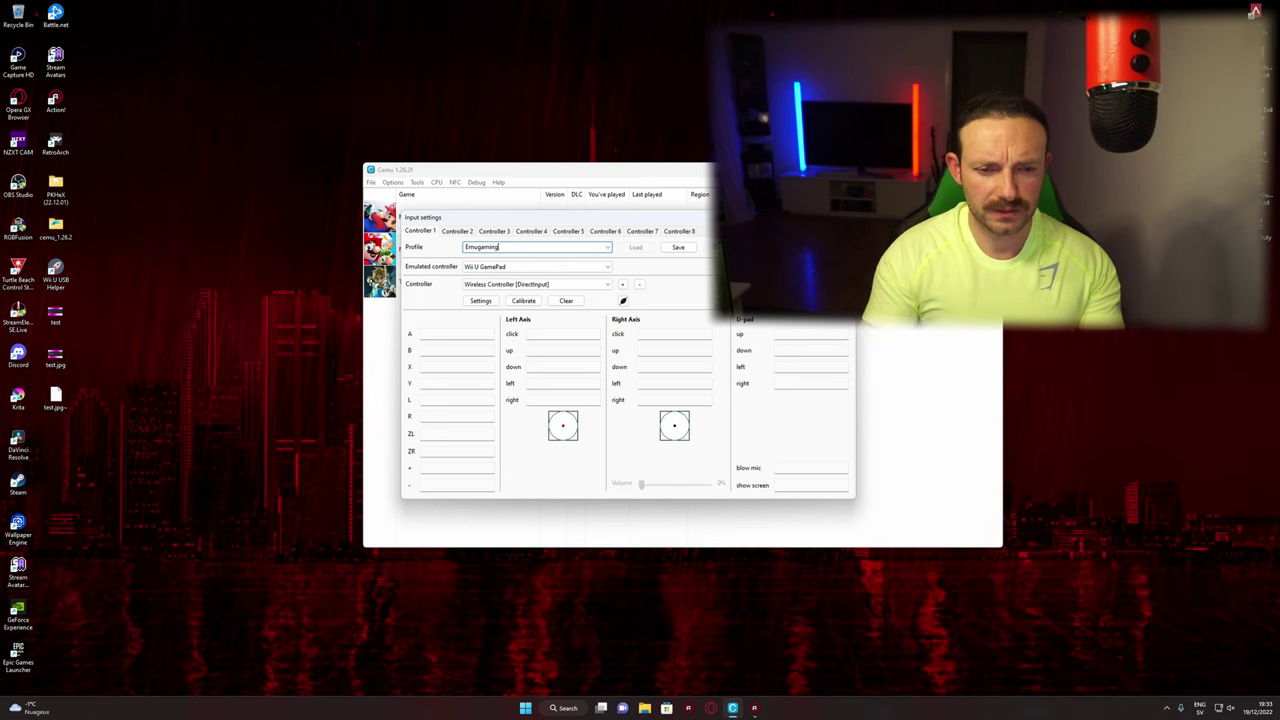
Set Controller 1 to emulate a Wii U GamePad using Wireless Controller [DirectInput]
{"action": "left_click", "coordinate": [560, 266]}
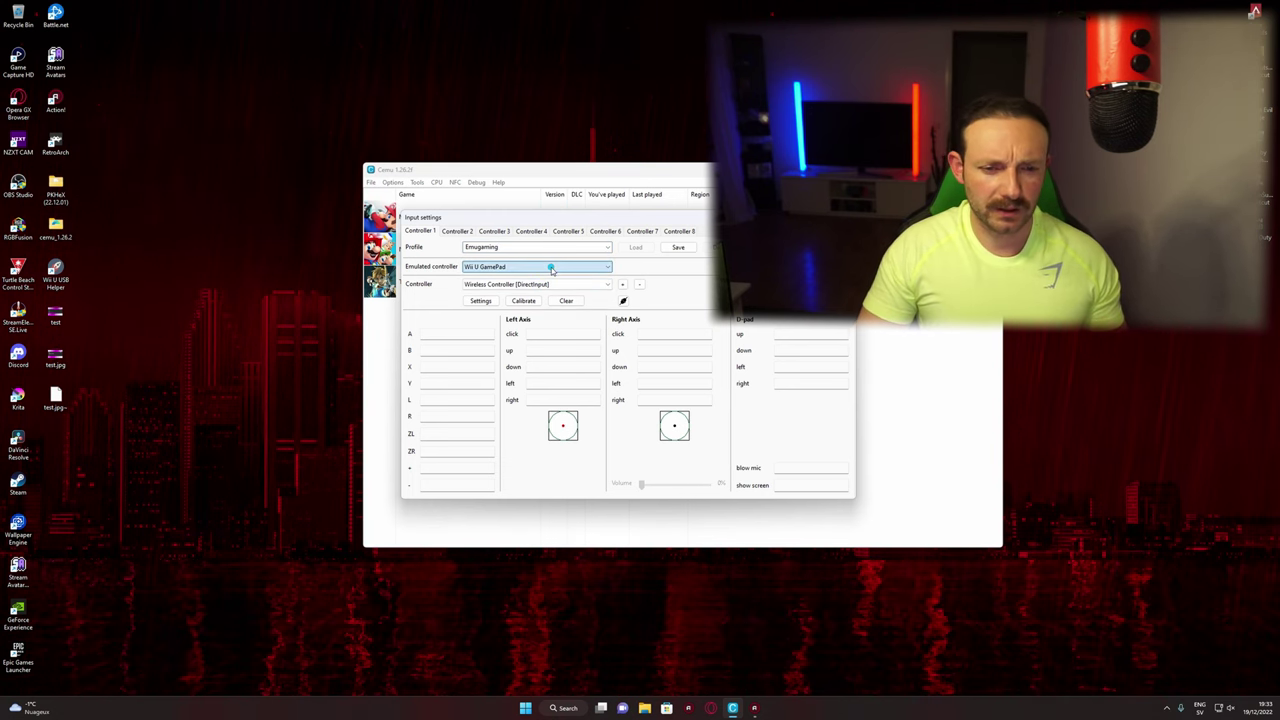
{"action": "left_click", "coordinate": [510, 265]}
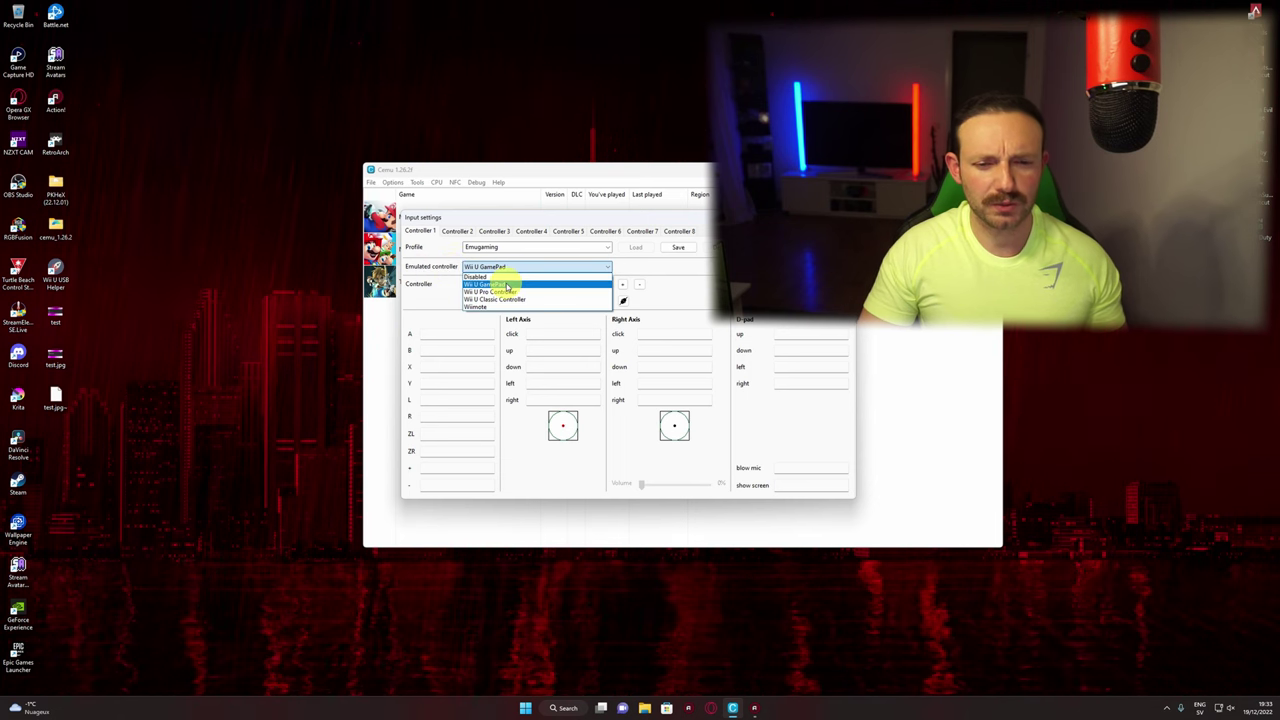
{"action": "left_click", "coordinate": [500, 287]}
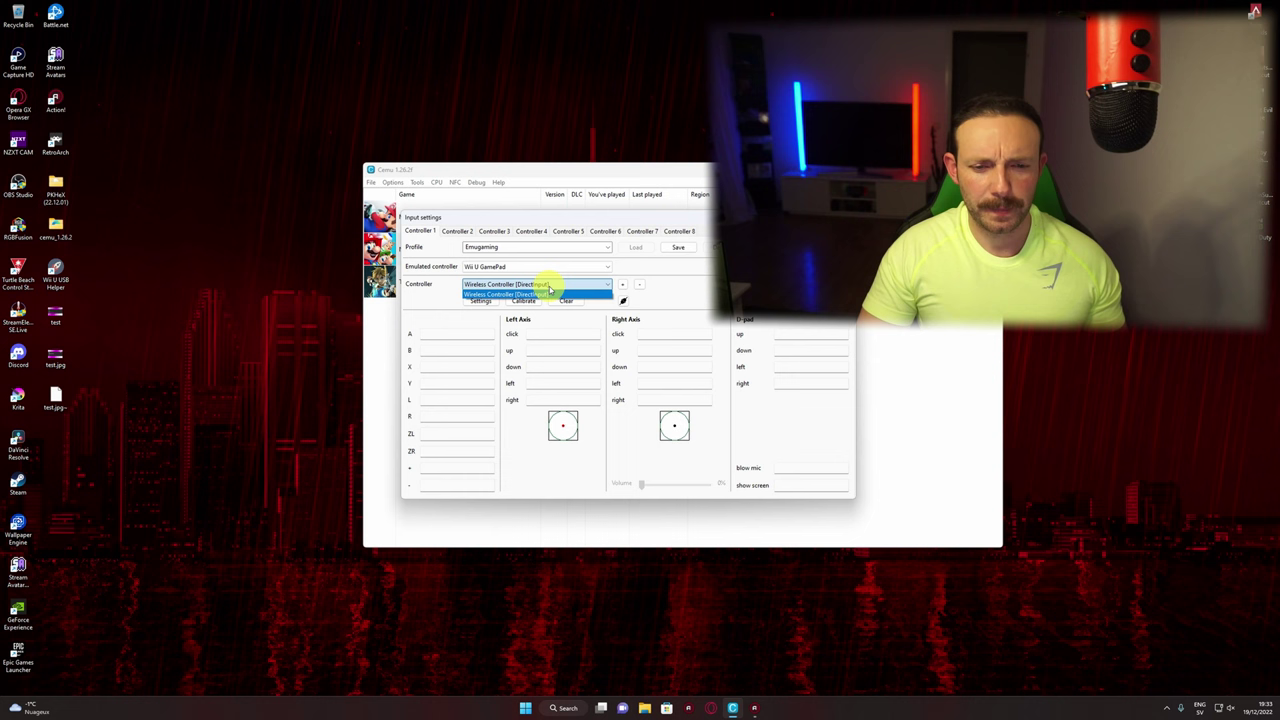
{"action": "left_click", "coordinate": [471, 286]}
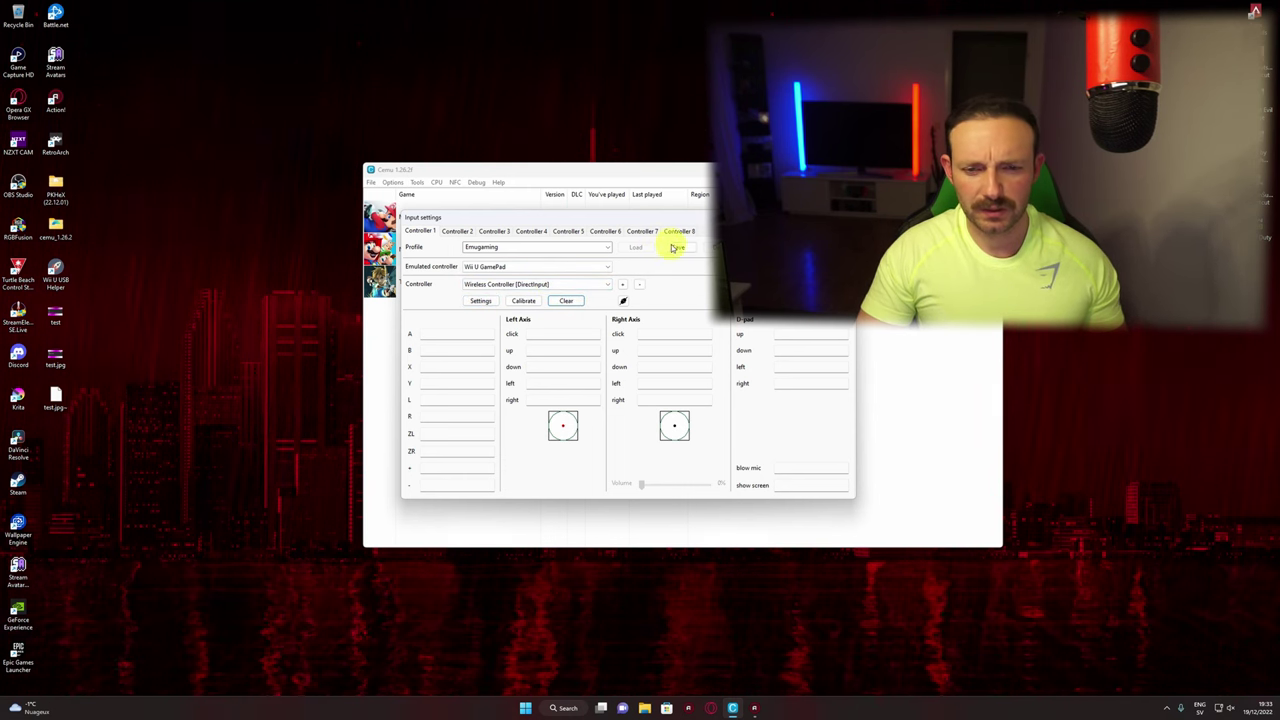
Map the GamePad's buttons, both stick axes and D-pad to the wireless controller, starting from A, and save the Emugaming profile
{"action": "left_click", "coordinate": [437, 332]}
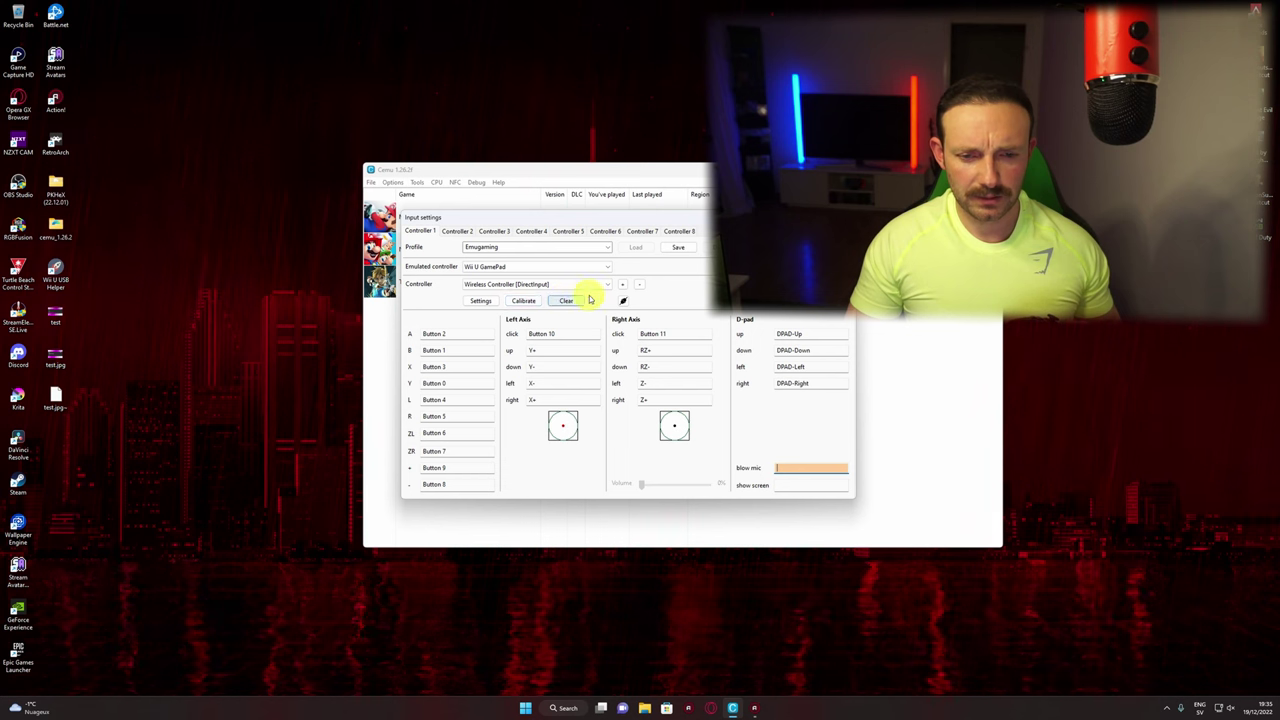
{"action": "left_click", "coordinate": [685, 250]}
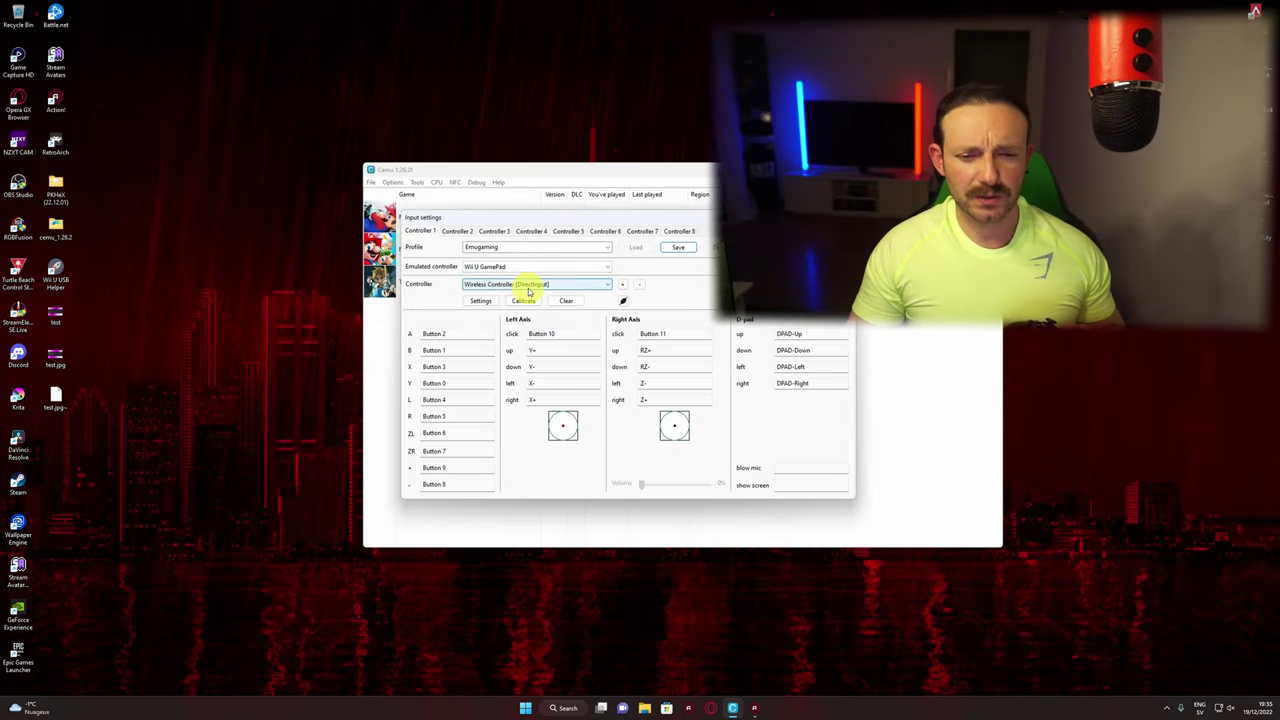
{"action": "left_click", "coordinate": [590, 287]}
{"action": "left_click", "coordinate": [600, 285]}
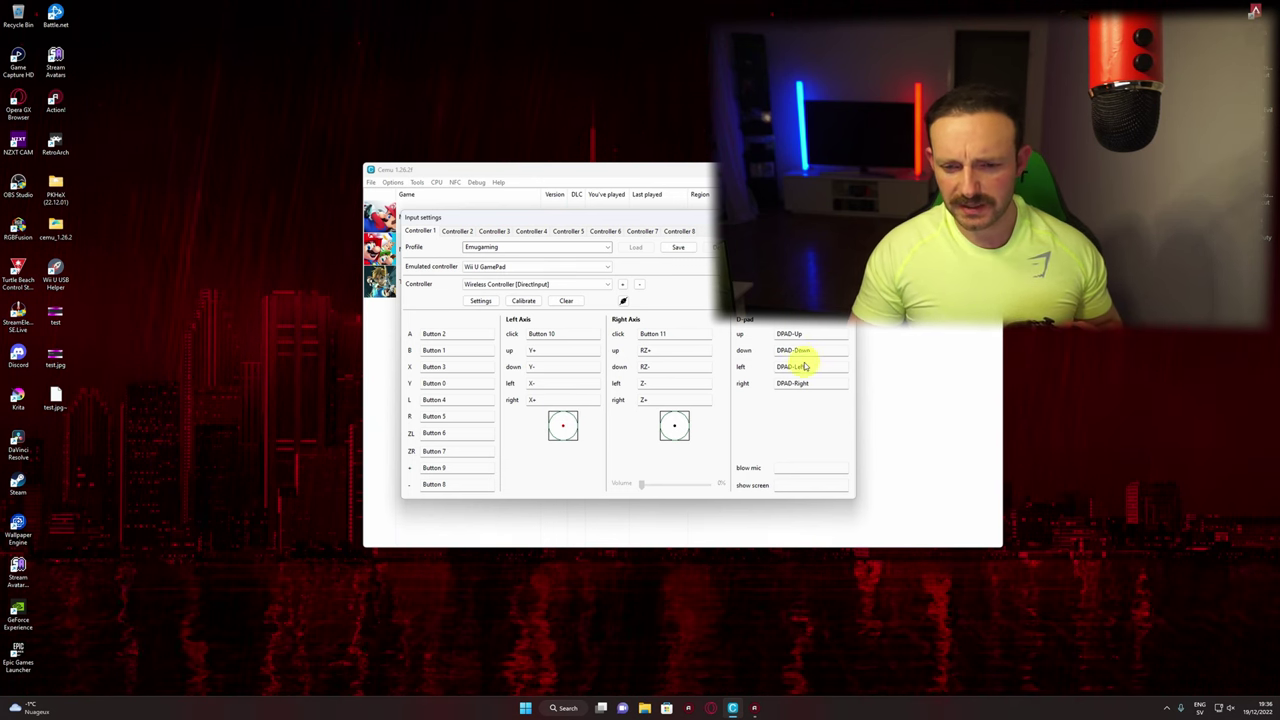
View the Controller 2 input settings and return to Controller 1
{"action": "mouse_move", "coordinate": [606, 212]}
{"action": "left_mouse_down"}
{"action": "mouse_move", "coordinate": [712, 245]}
{"action": "mouse_move", "coordinate": [557, 193]}
{"action": "mouse_move", "coordinate": [609, 220]}
{"action": "left_mouse_up"}
{"action": "left_click", "coordinate": [455, 237]}
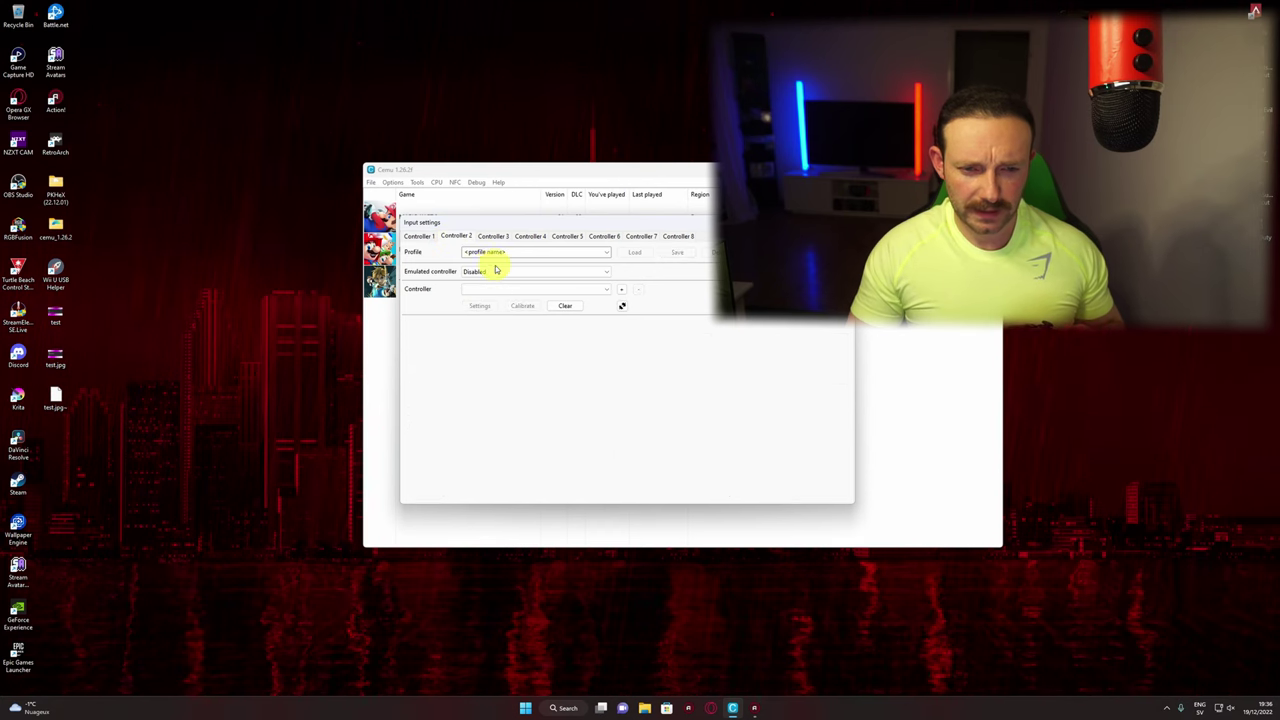
{"action": "left_click", "coordinate": [420, 237]}
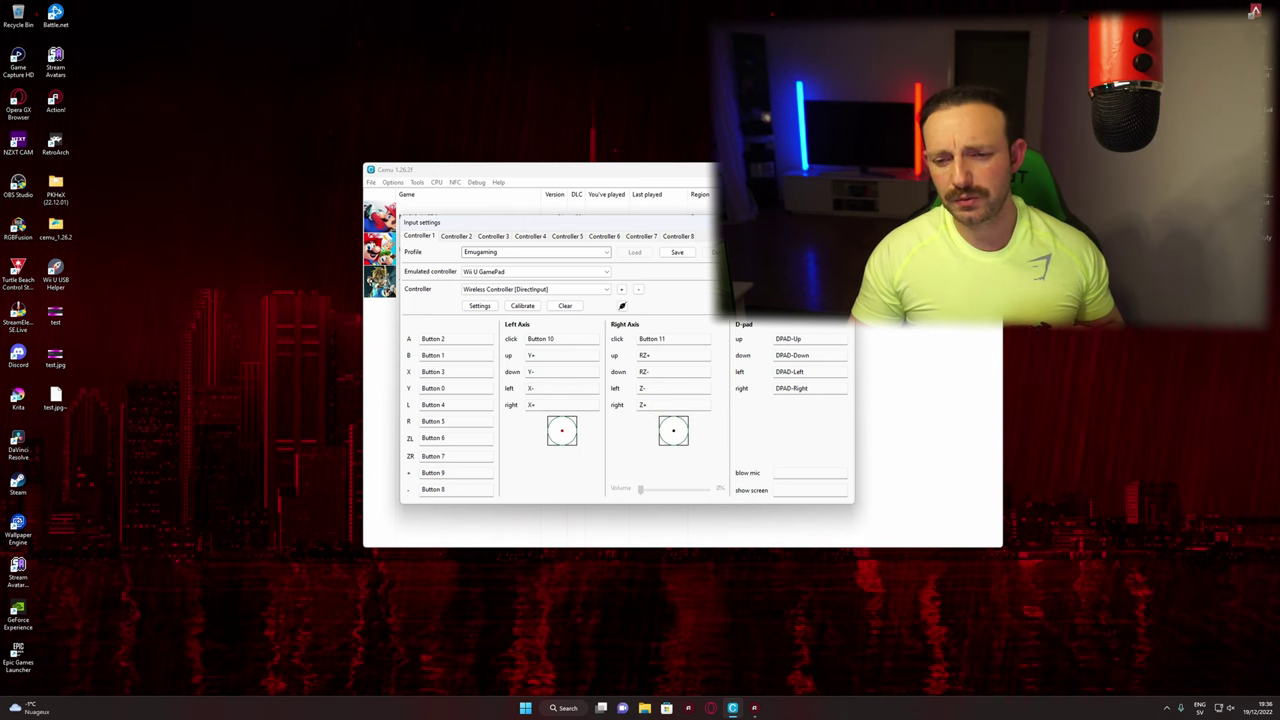
Choose the saved Emugaming profile for Controller 1 and close the input settings
{"action": "left_click", "coordinate": [605, 255]}
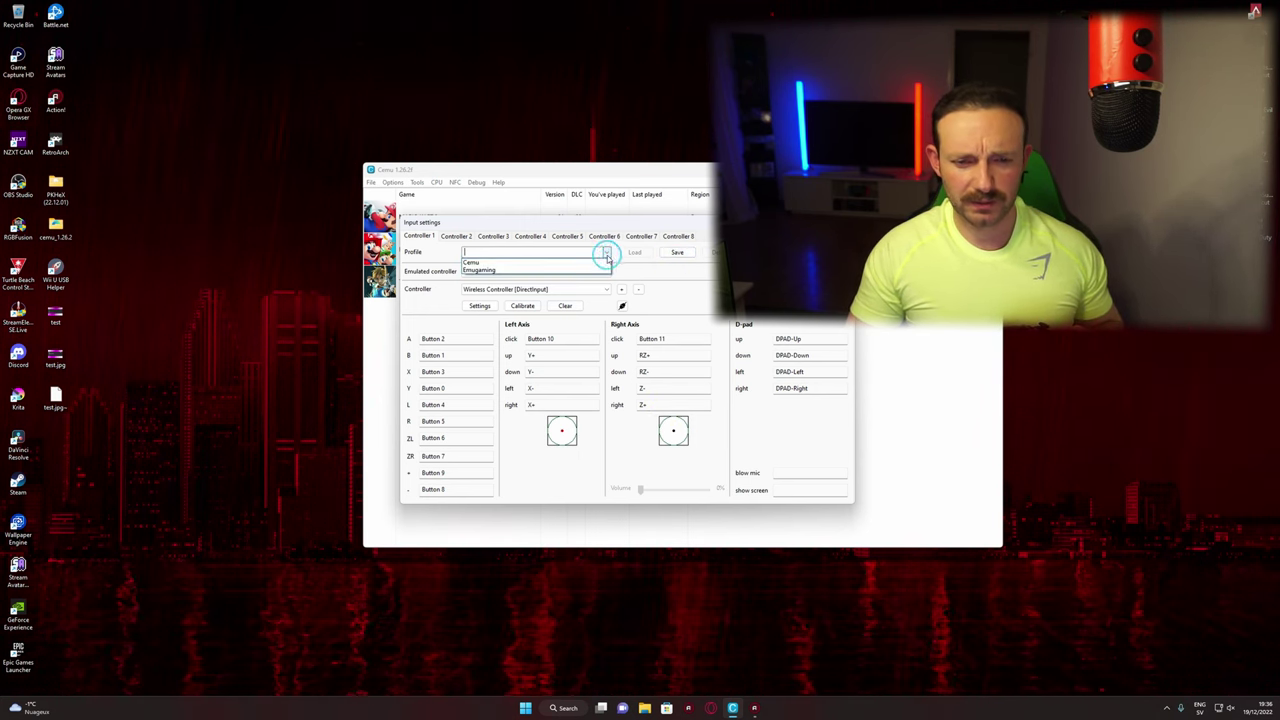
{"action": "left_click", "coordinate": [488, 263]}
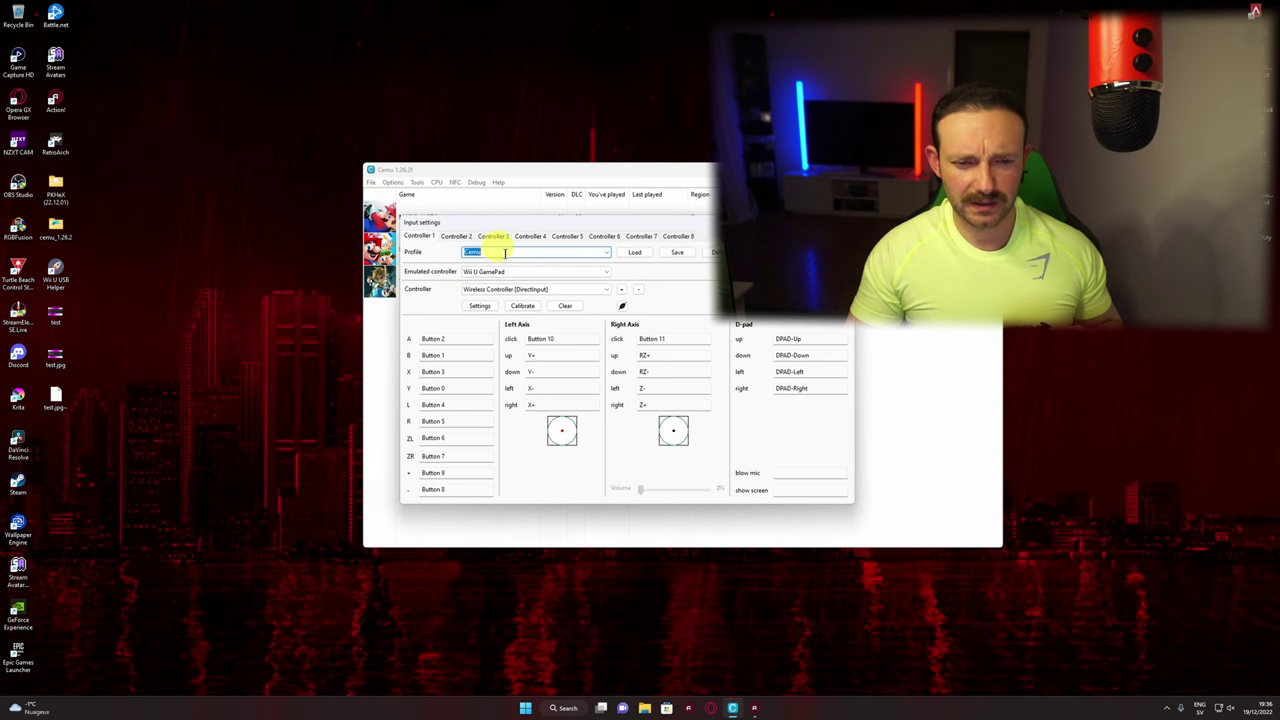
{"action": "left_click", "coordinate": [606, 252]}
{"action": "left_click", "coordinate": [547, 272]}
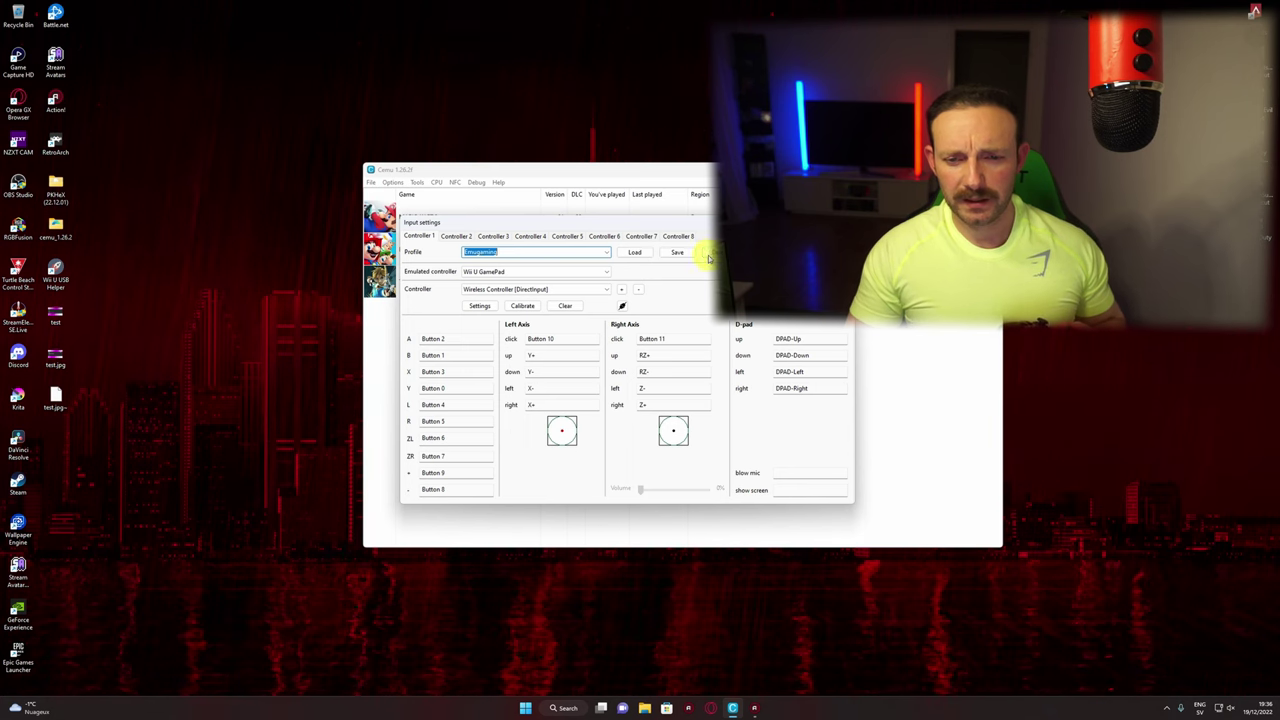
{"action": "key", "text": "Escape"}
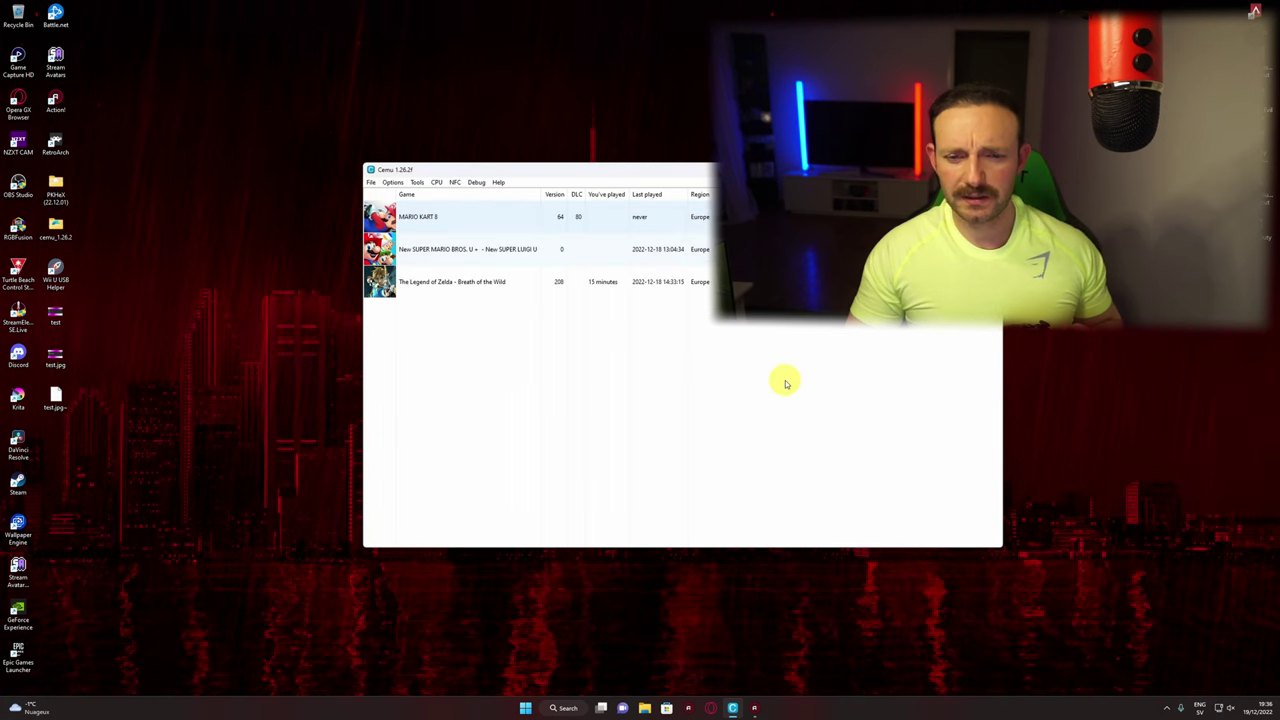
Launch The Legend of Zelda - Breath of the Wild and set the TV audio volume to 15% in the general settings
{"action": "double_click", "coordinate": [466, 282]}
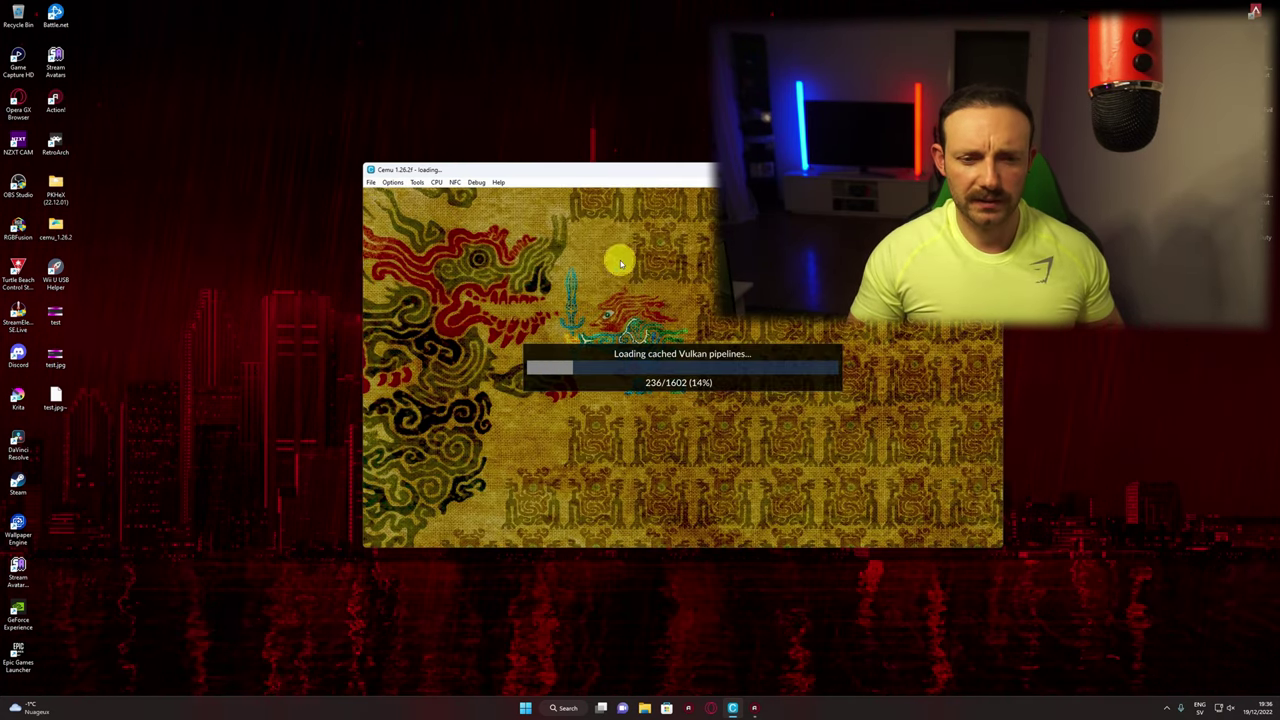
{"action": "left_click", "coordinate": [392, 182]}
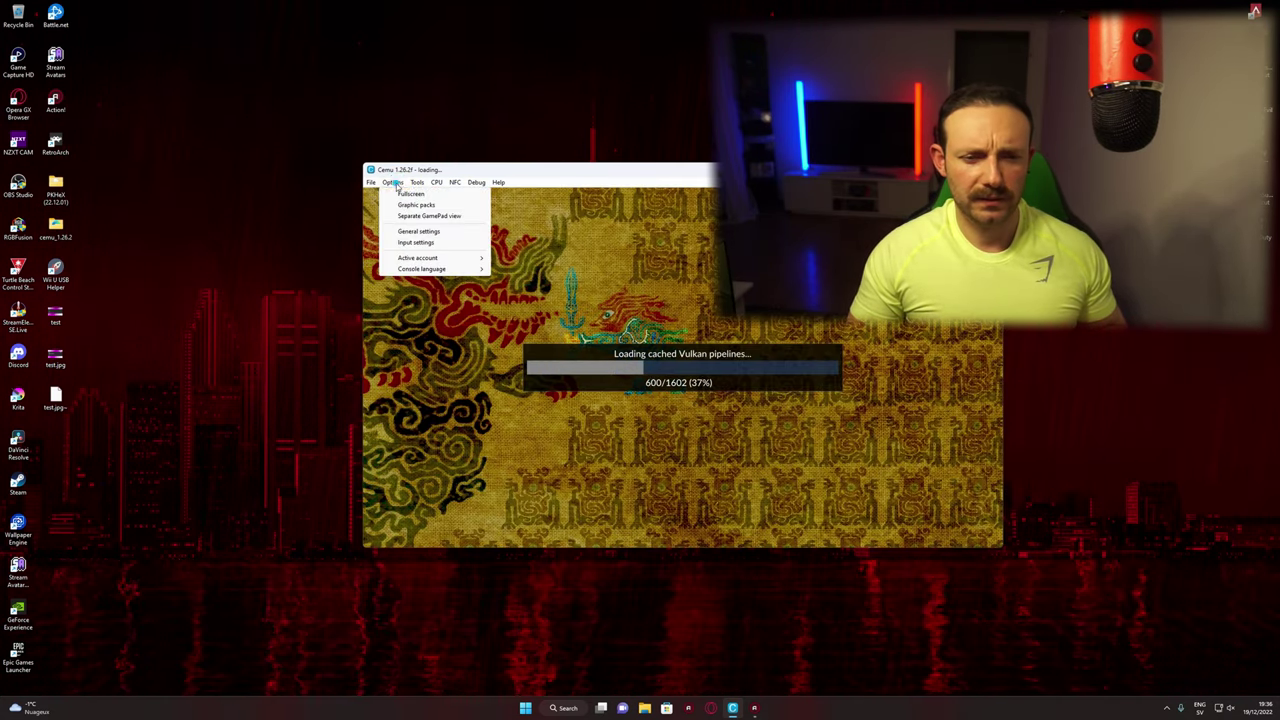
{"action": "left_click", "coordinate": [418, 232]}
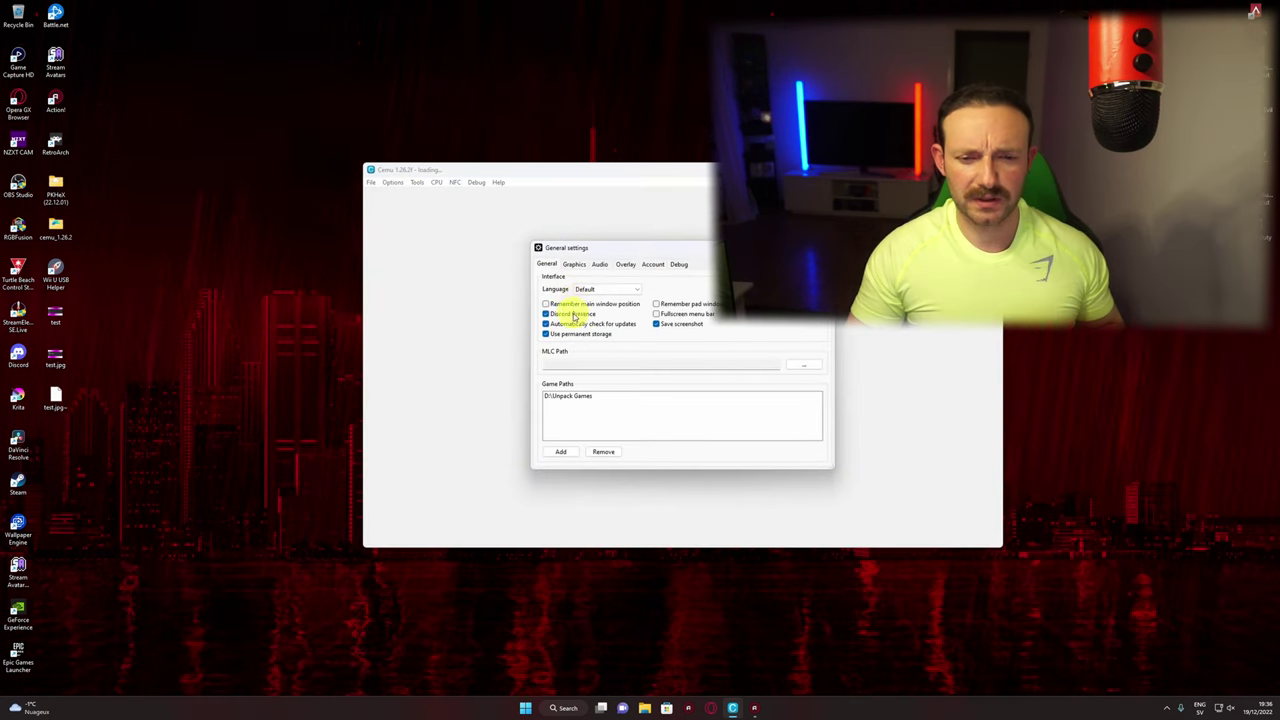
{"action": "left_click", "coordinate": [600, 264]}
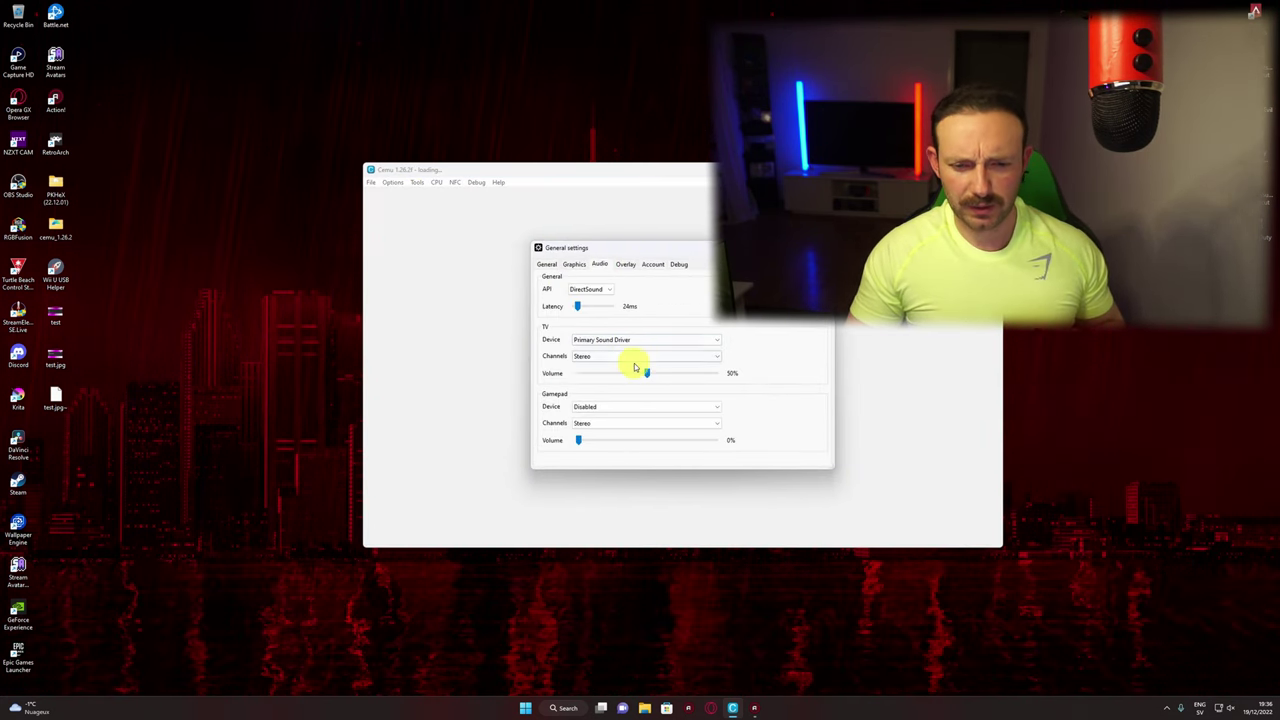
{"action": "left_click_drag", "start_coordinate": [636, 376], "coordinate": [604, 378]}
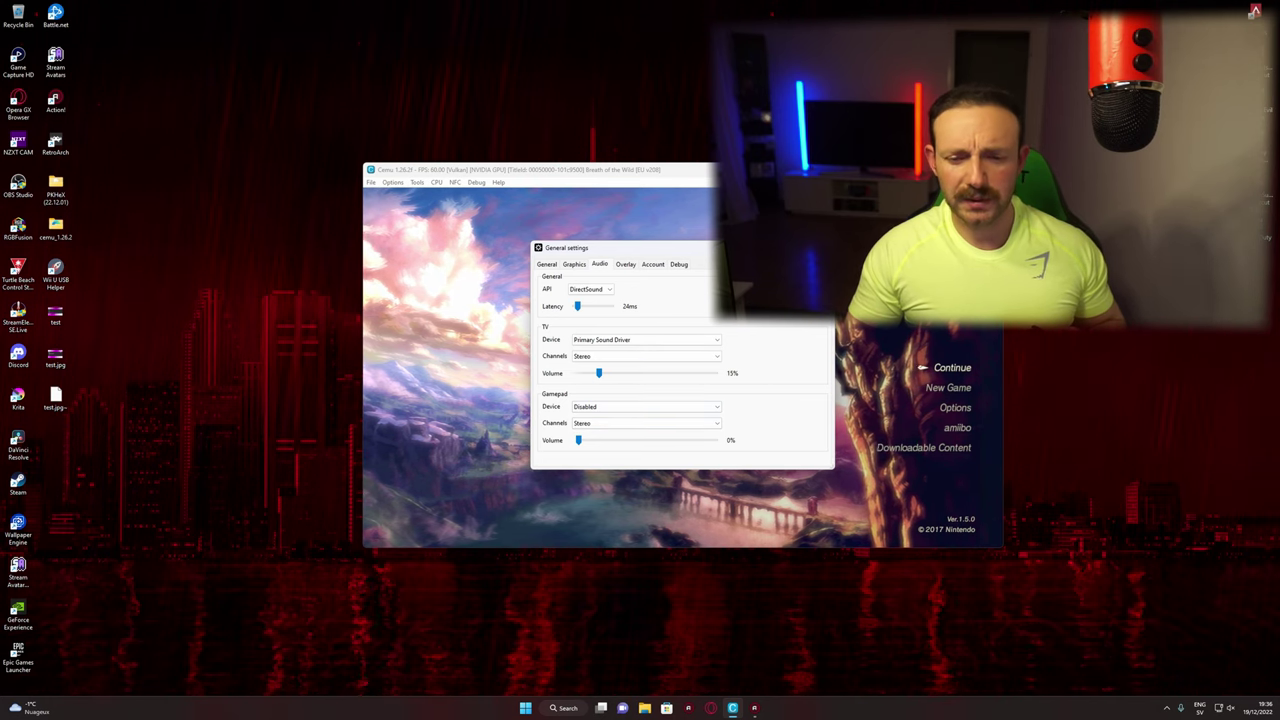
{"action": "key", "text": "Escape"}
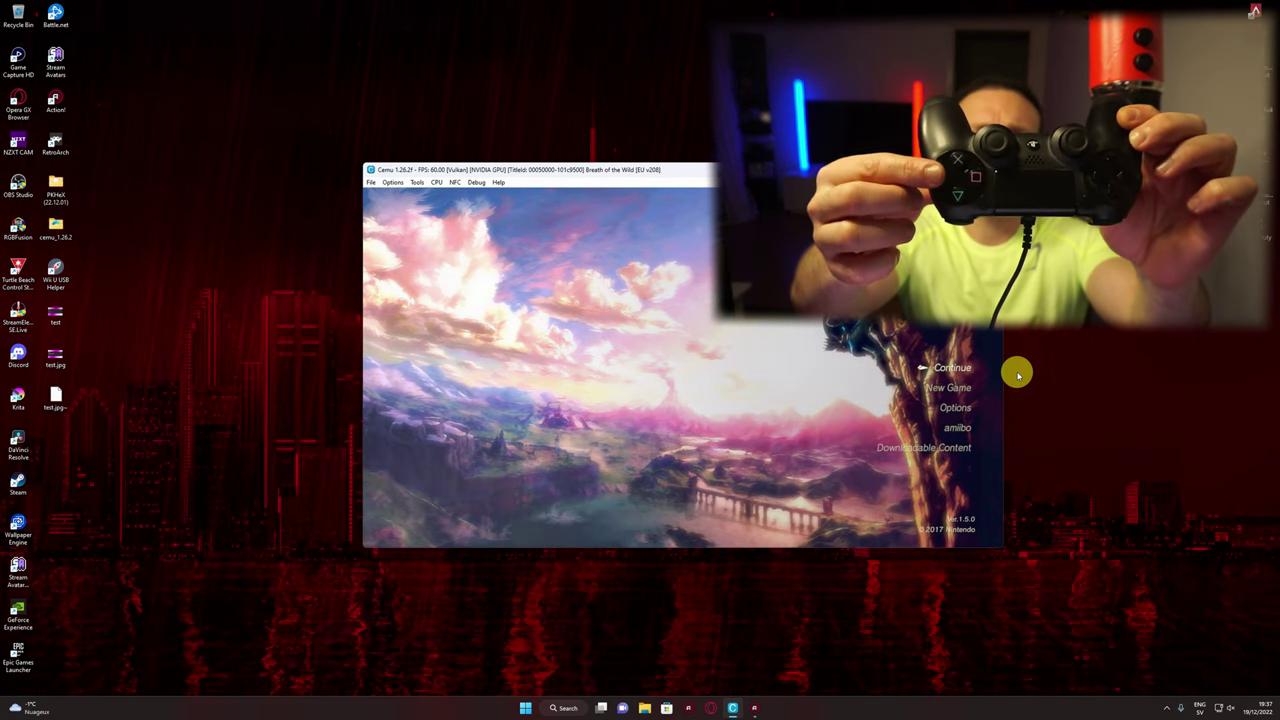
Continue the game from the Shrine of Resurrection autosave dated 18/12/2022 14:33
{"action": "key", "text": "Return"}
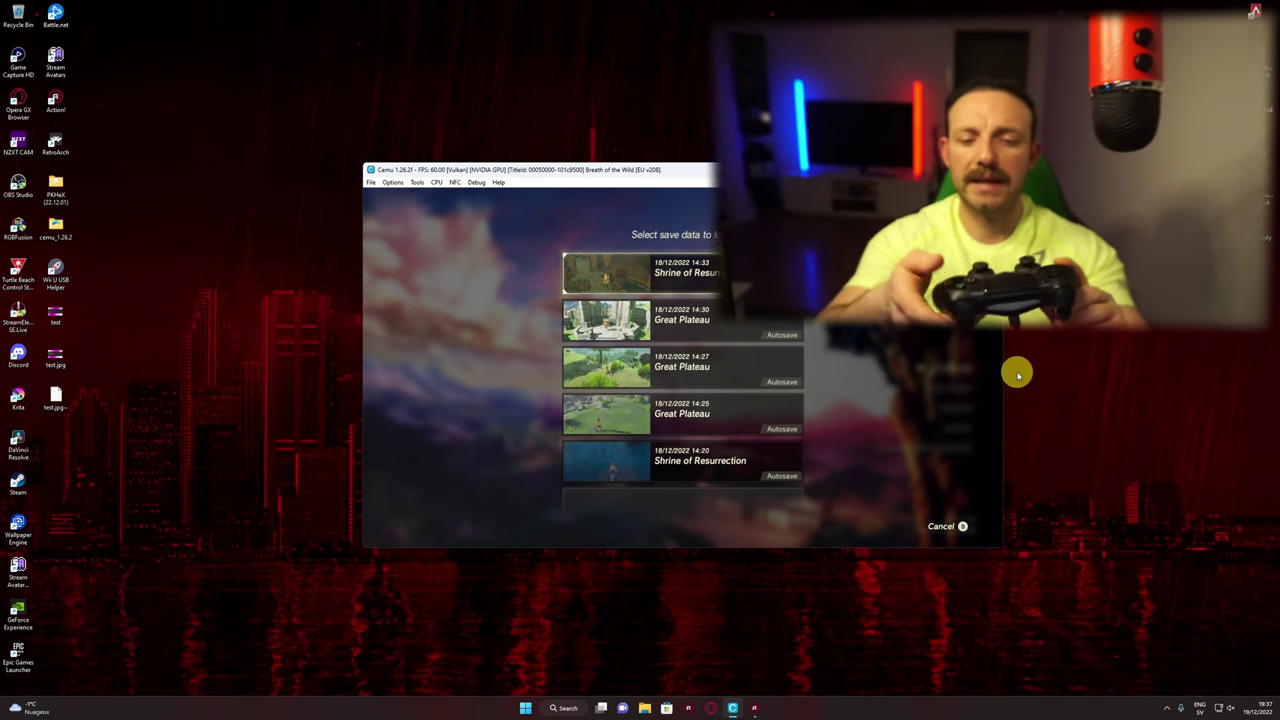
{"action": "key", "text": "Return"}
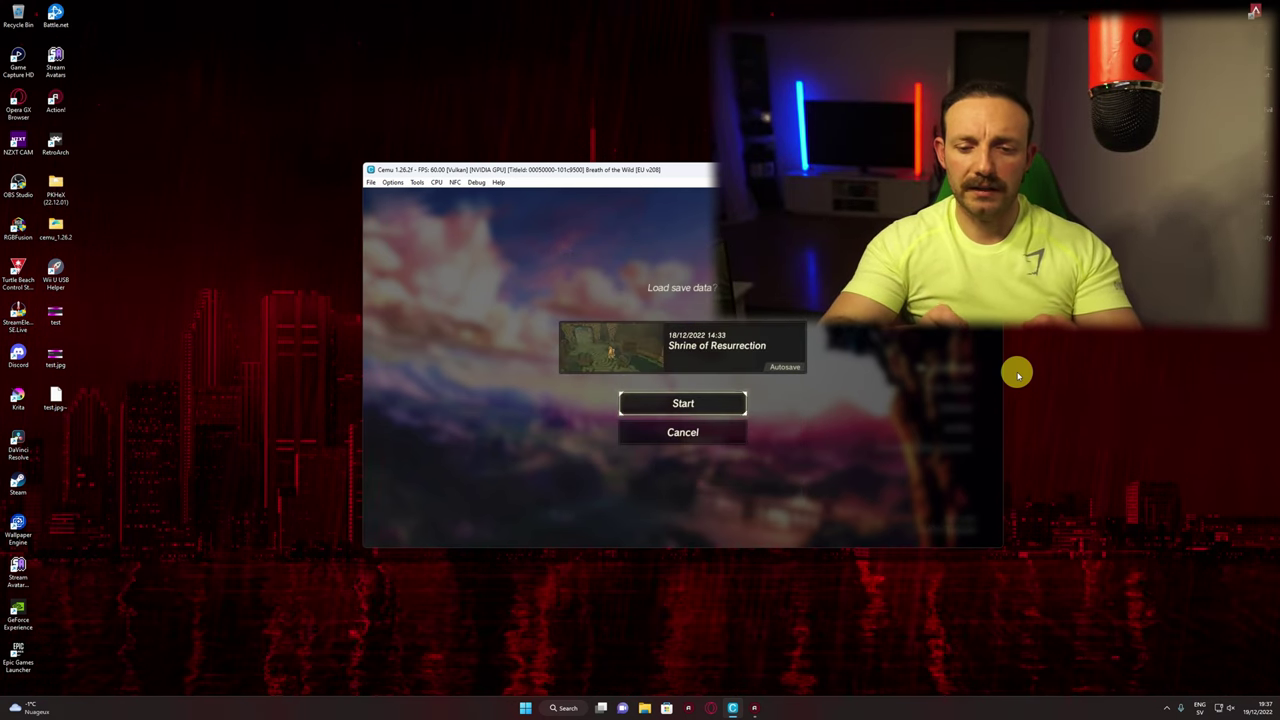
{"action": "key", "text": "Return"}
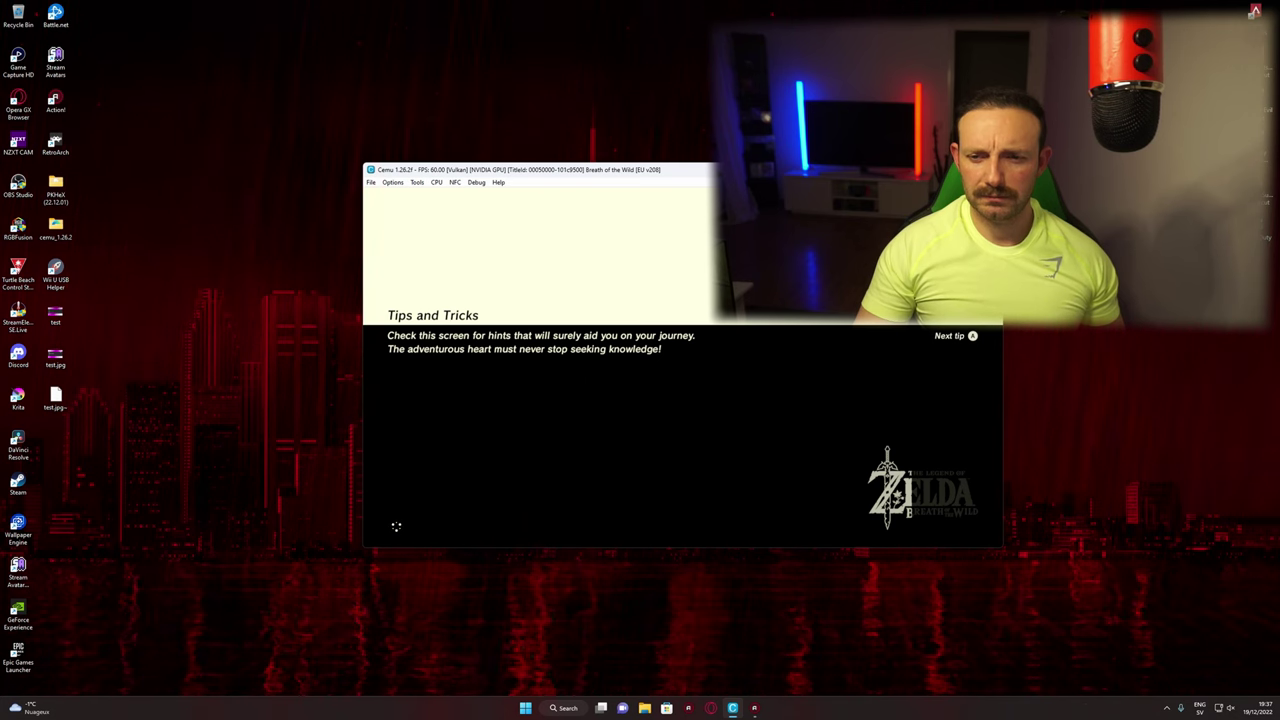
Maximise the game window and switch it to full screen
{"action": "left_click_drag", "start_coordinate": [849, 172], "coordinate": [598, 106]}
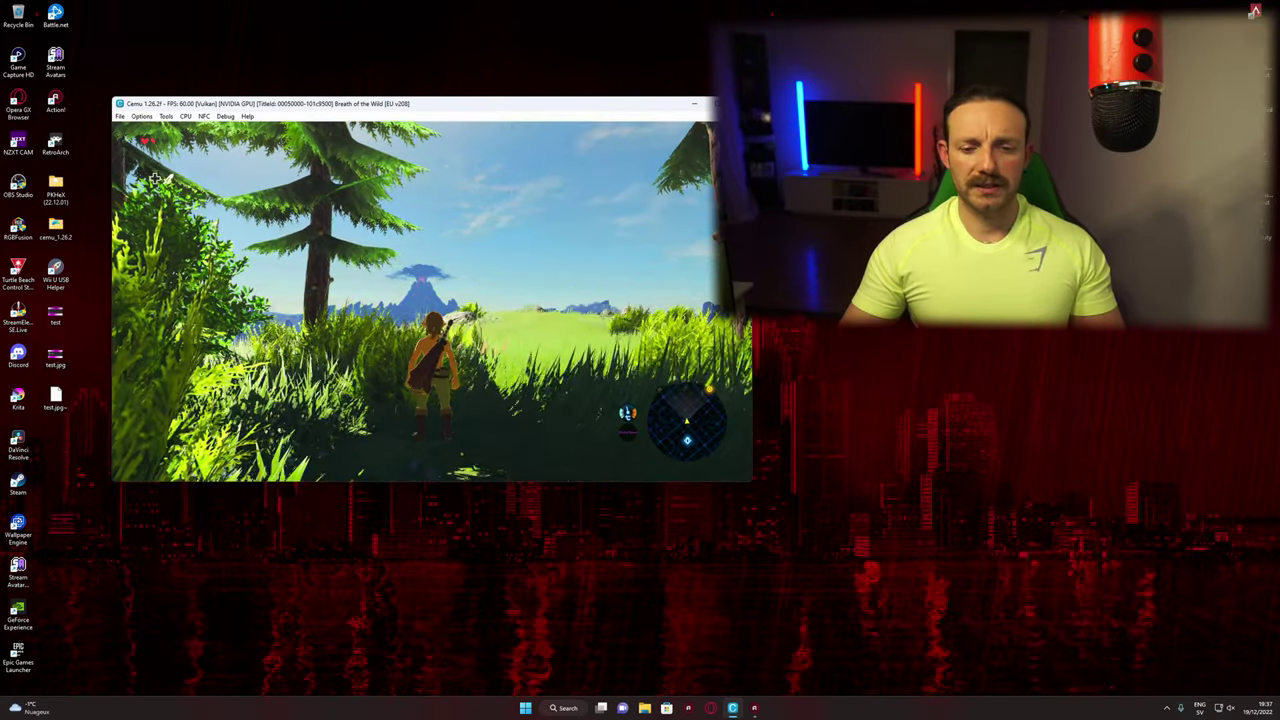
{"action": "key", "text": "super+Up"}
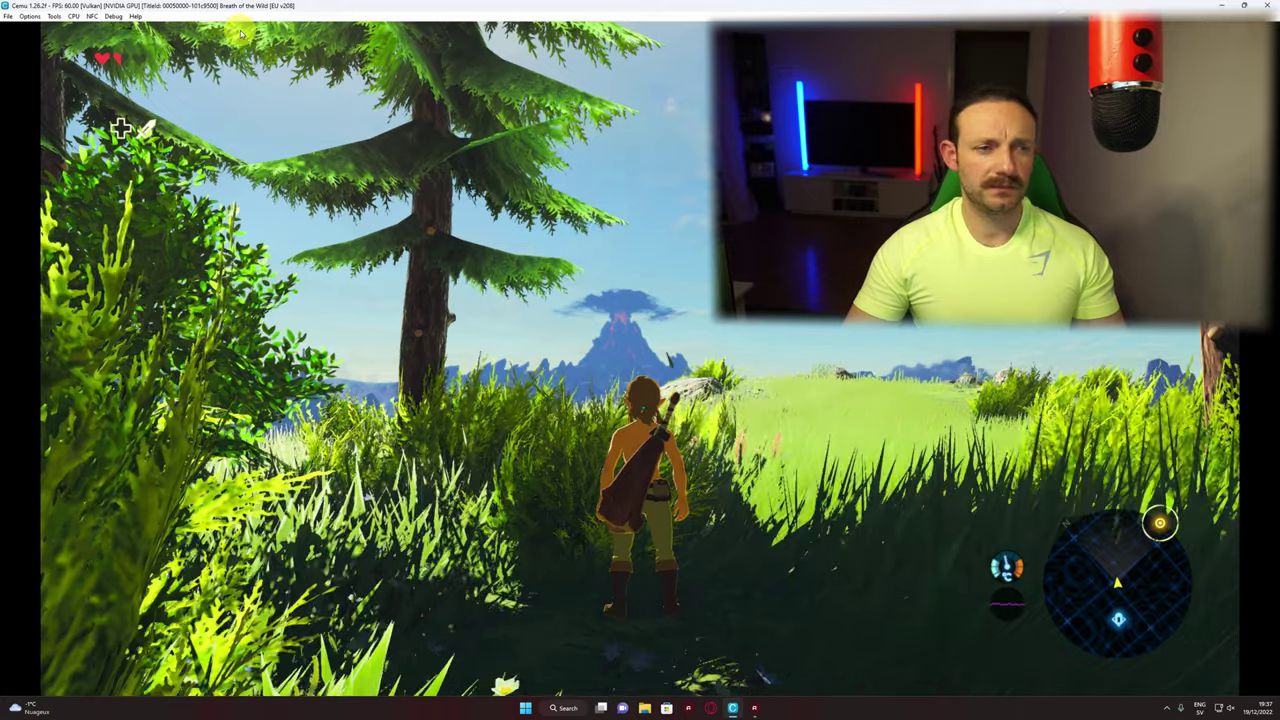
{"action": "left_click", "coordinate": [29, 16]}
{"action": "left_click", "coordinate": [48, 30]}
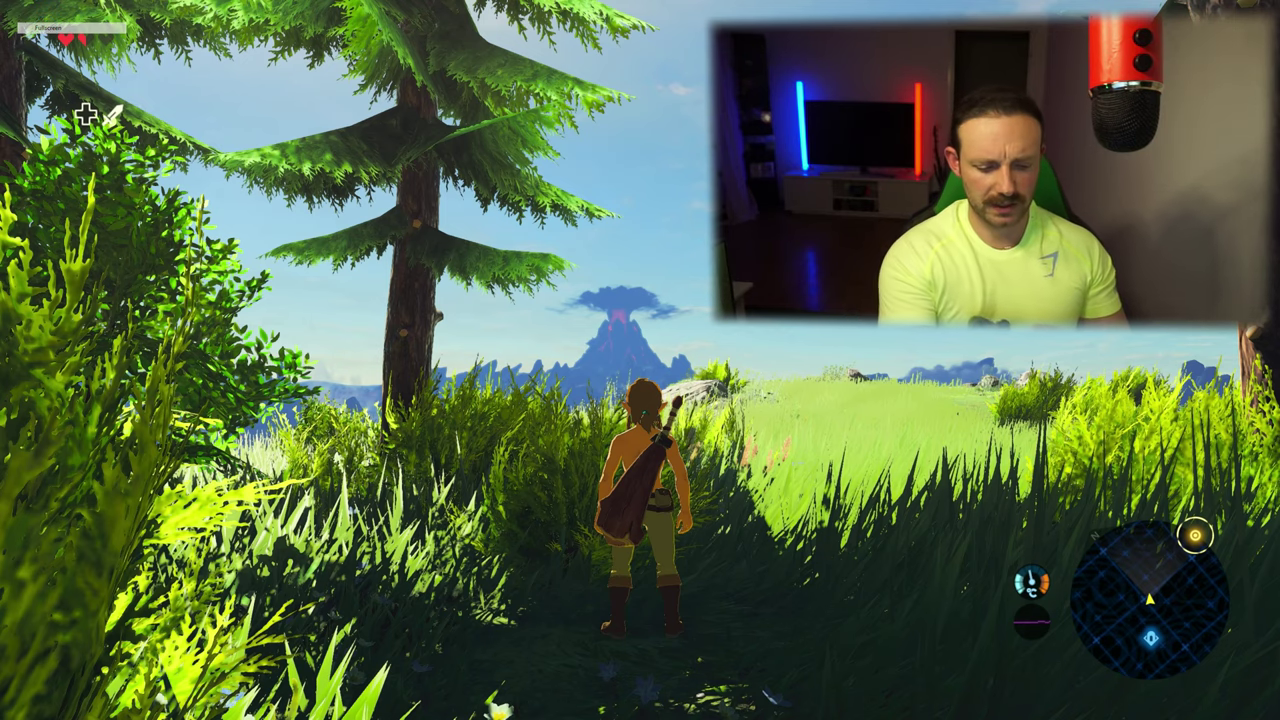
Leave full screen and return the game to a smaller window near the desktop's upper-left corner
{"action": "key", "text": "Escape"}
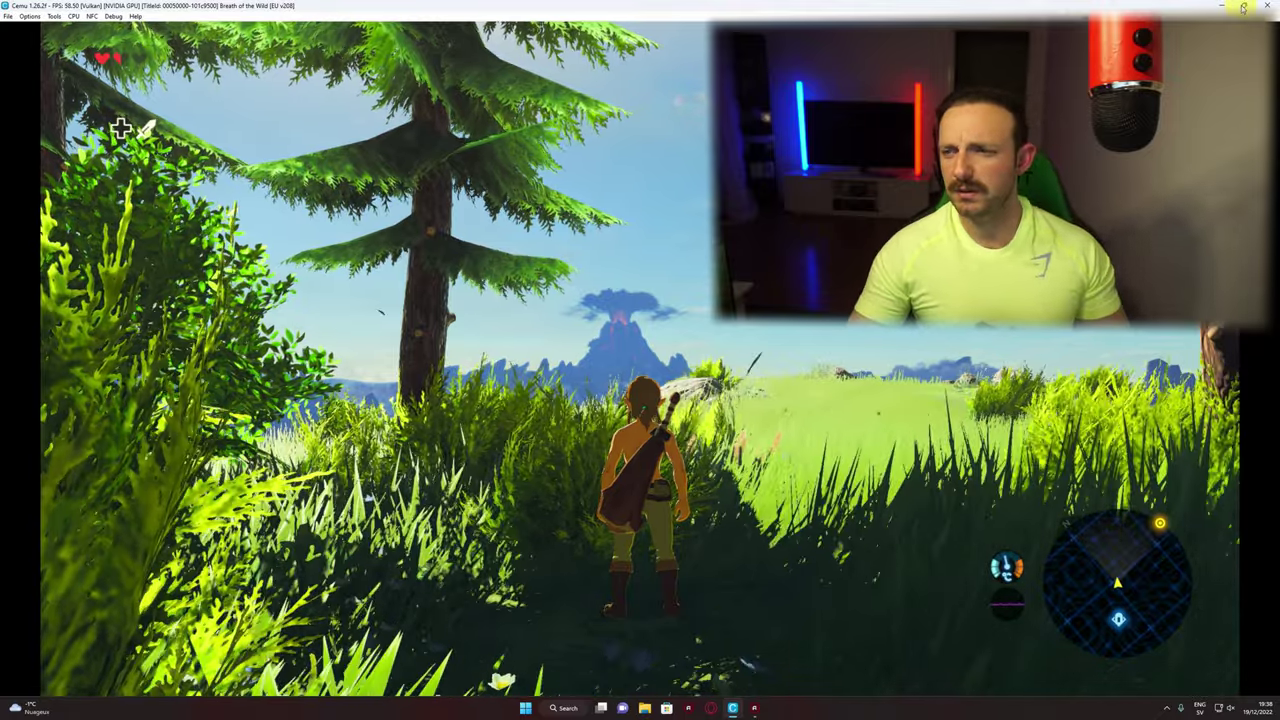
{"action": "left_click", "coordinate": [1243, 7]}
{"action": "left_click_drag", "start_coordinate": [542, 105], "coordinate": [509, 76]}
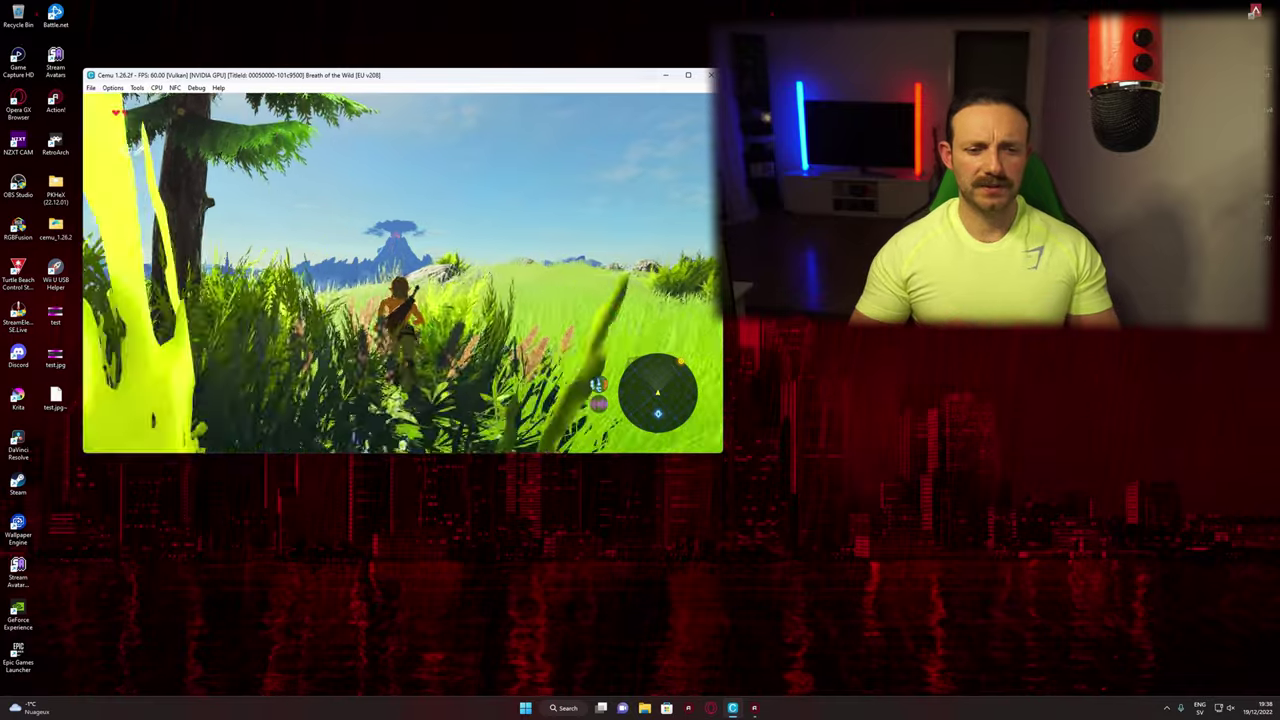